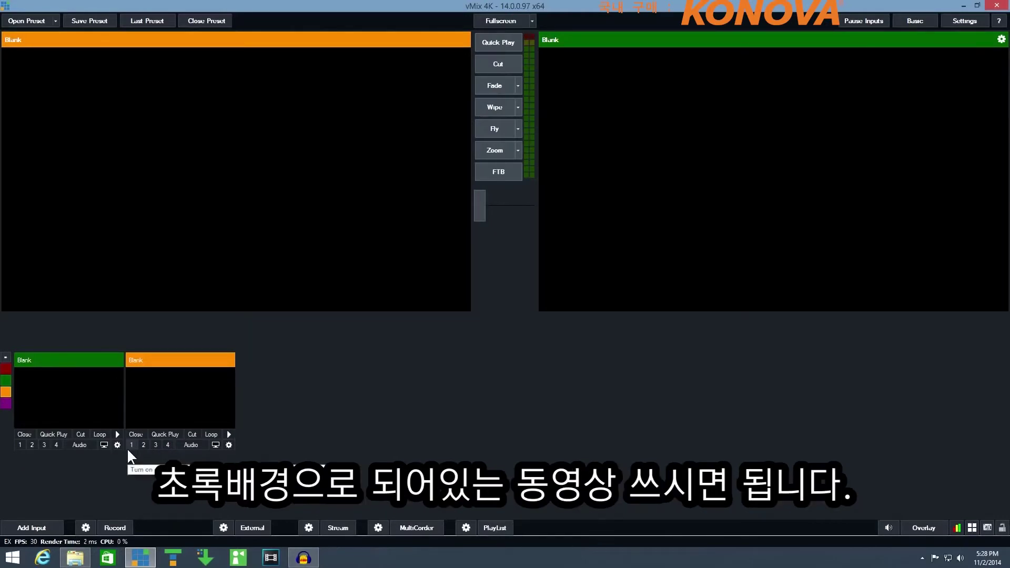
# Add C:\Videos\chromakey.avi as a new video input.
pyautogui.click(32, 528)
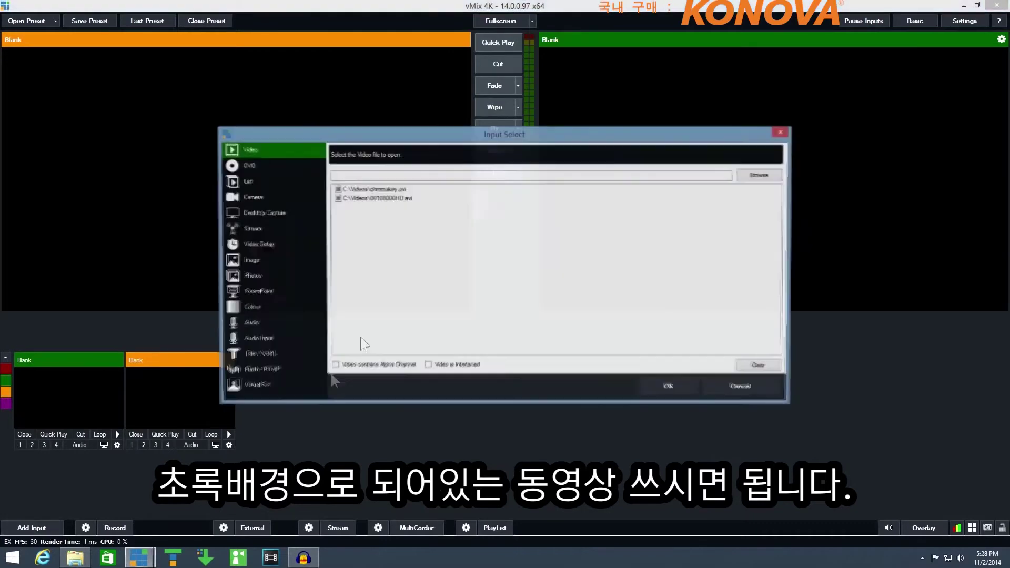
pyautogui.click(388, 190)
pyautogui.click(656, 387)
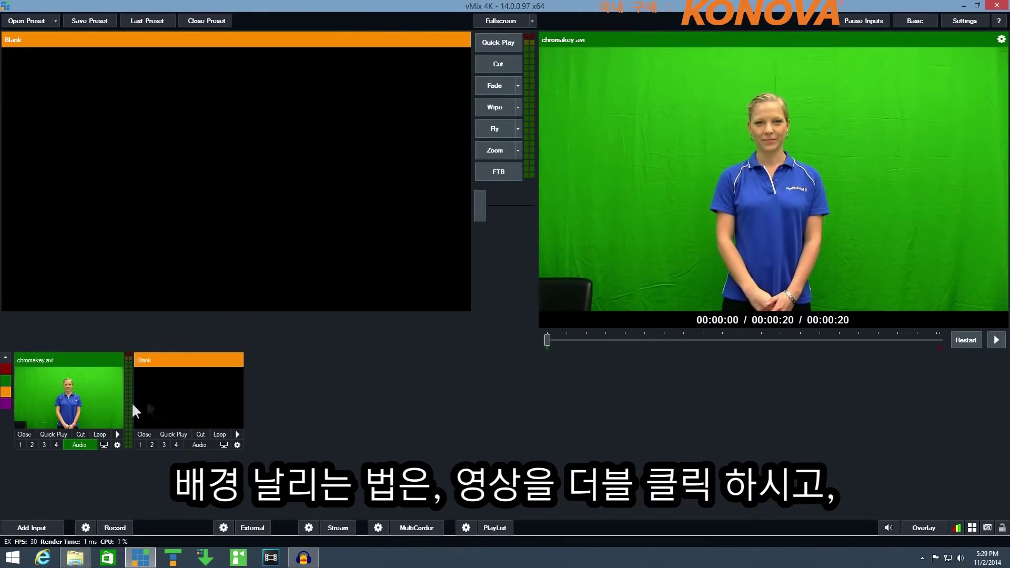
# Key out chromakey.avi's green with Colour Key, Auto Chroma Key, a stronger key and Anti Aliasing.
pyautogui.doubleClick(75, 386)
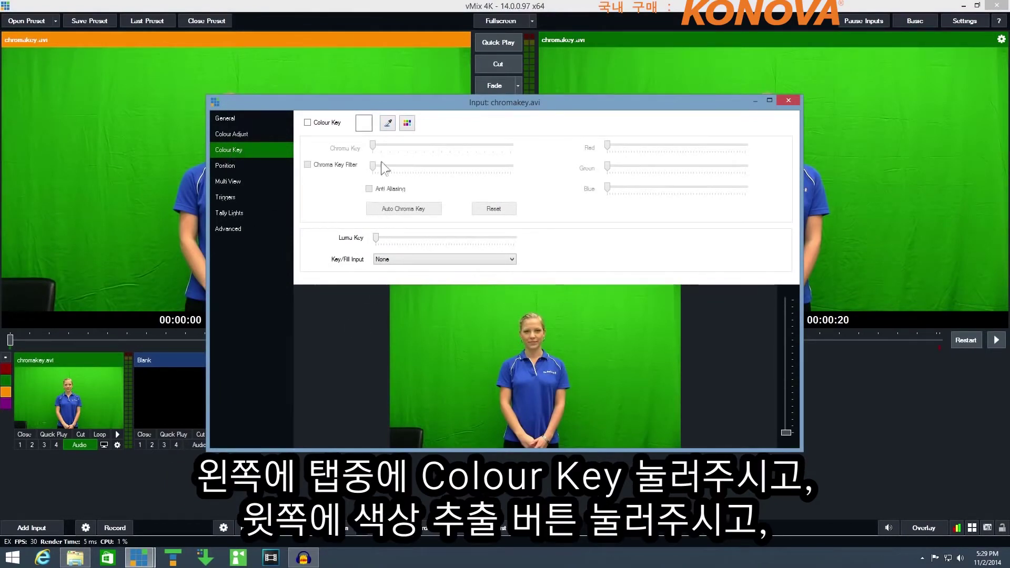
pyautogui.click(391, 122)
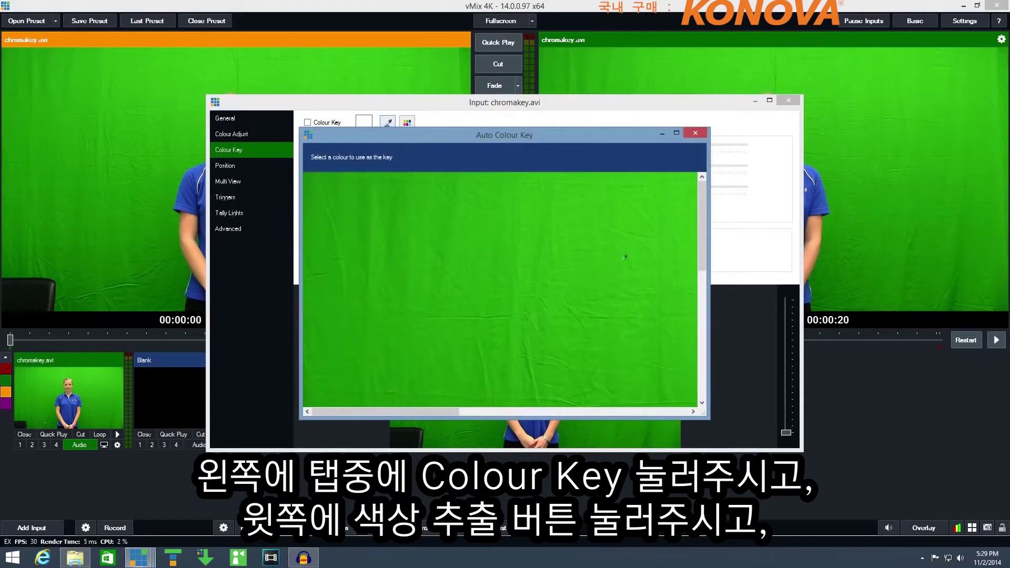
pyautogui.click(613, 257)
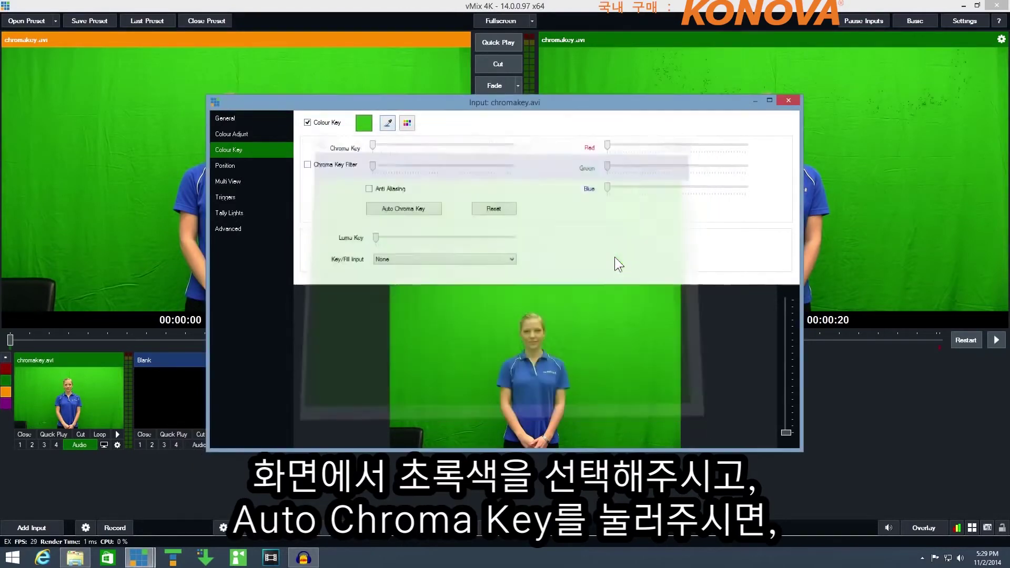
pyautogui.click(411, 211)
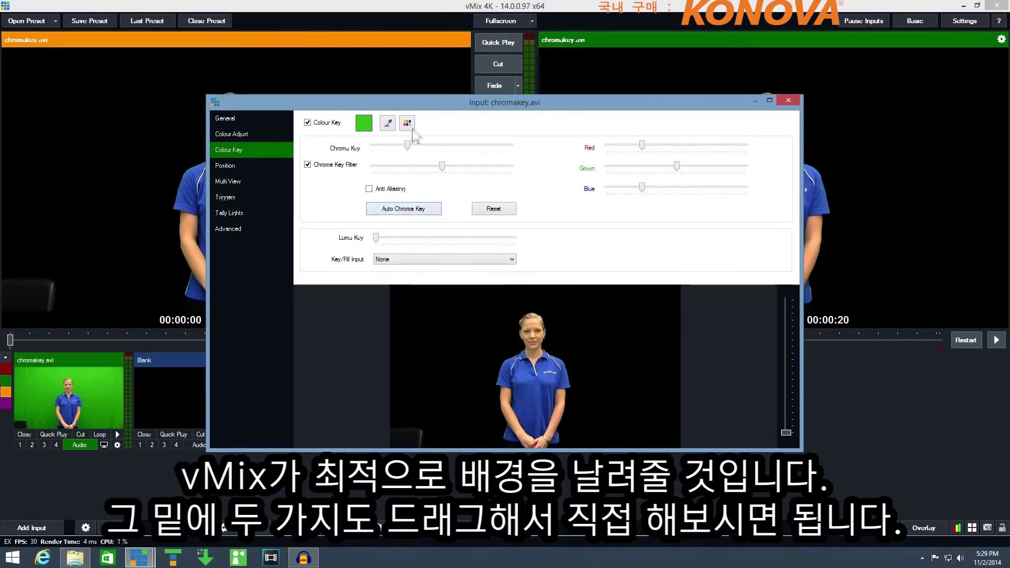
pyautogui.moveTo(408, 148); pyautogui.dragTo(450, 173)
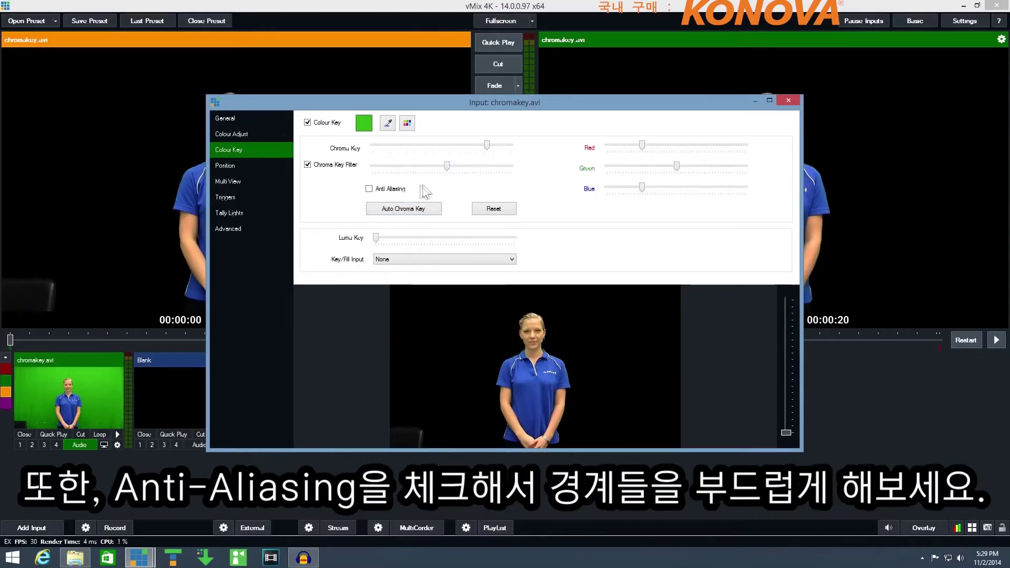
pyautogui.click(391, 189)
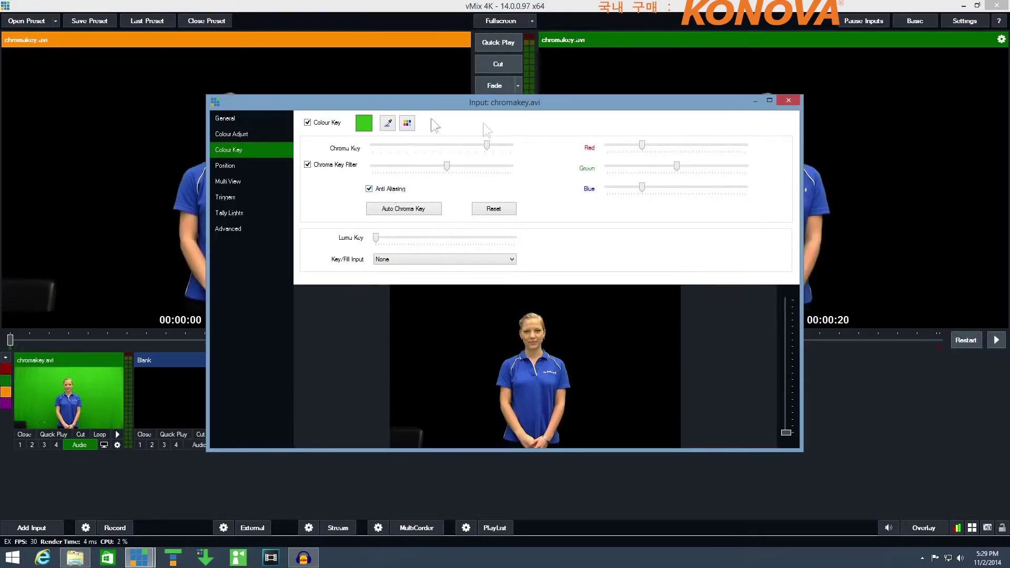
pyautogui.click(788, 100)
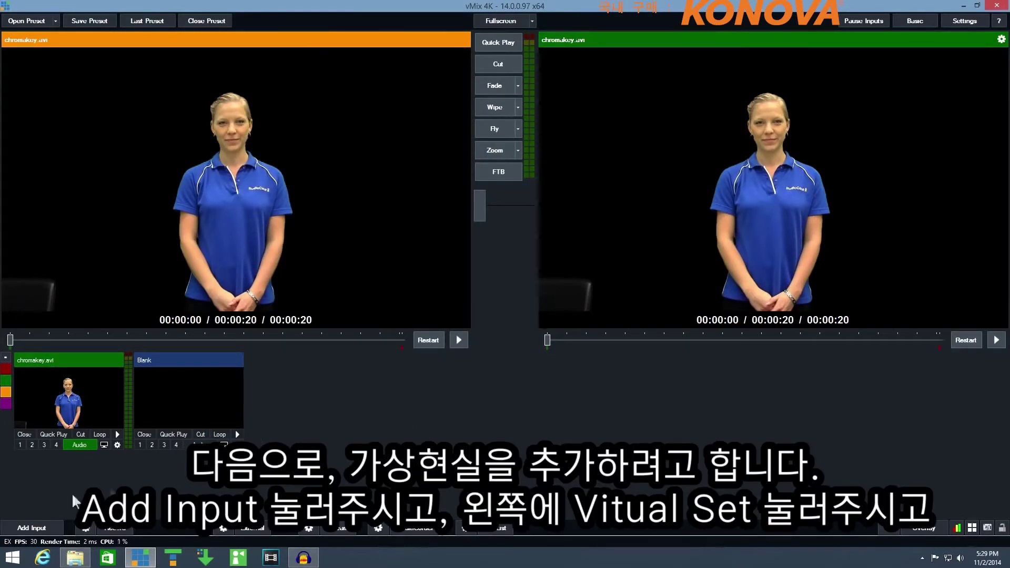
# Add the Demo UVMap VirtualSetWorks template as a new virtual set input.
pyautogui.click(16, 526)
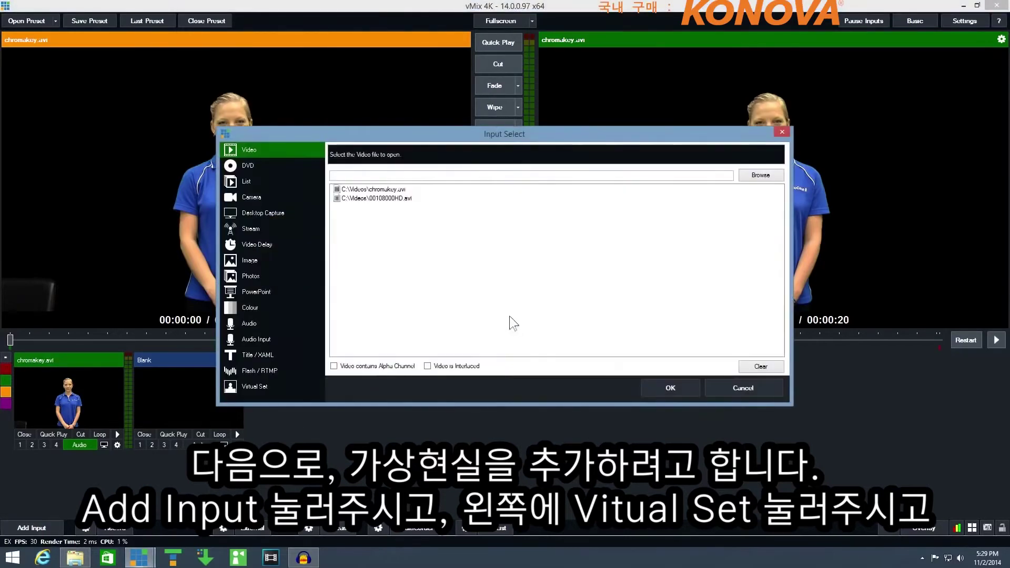
pyautogui.click(258, 387)
pyautogui.moveTo(778, 194)
pyautogui.mouseDown()
pyautogui.moveTo(777, 270)
pyautogui.moveTo(780, 178)
pyautogui.mouseUp()
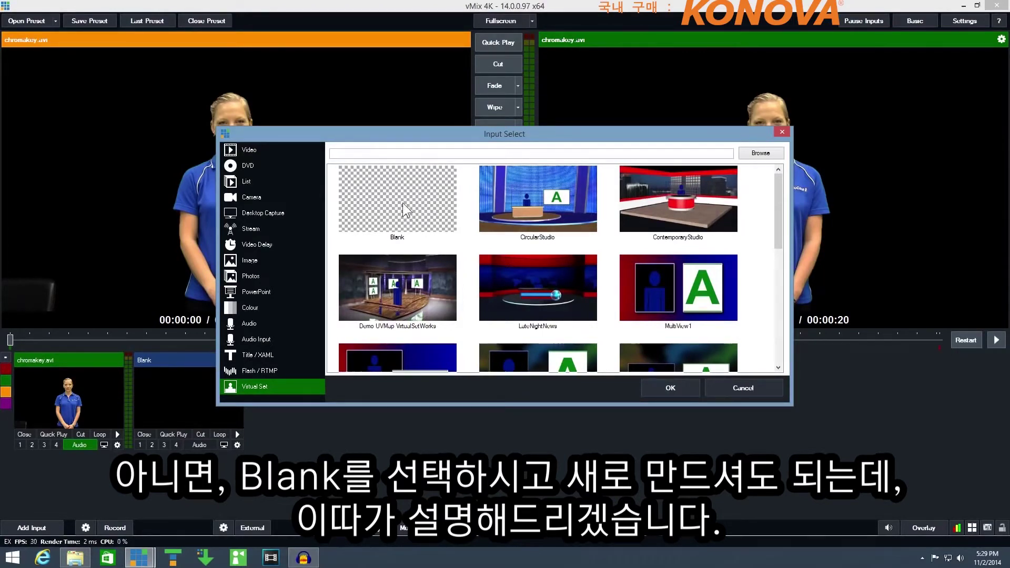
pyautogui.click(392, 284)
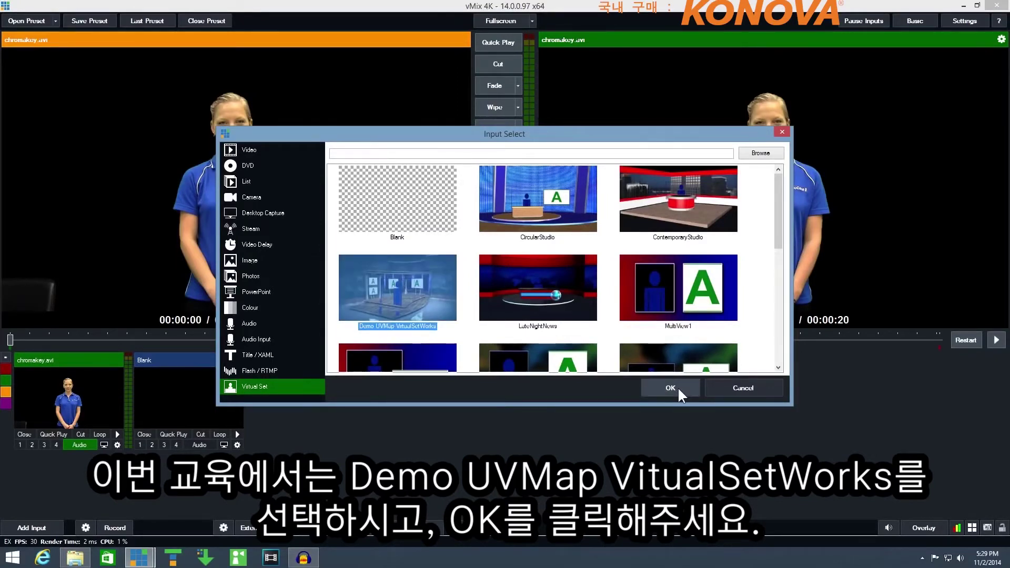
pyautogui.click(679, 390)
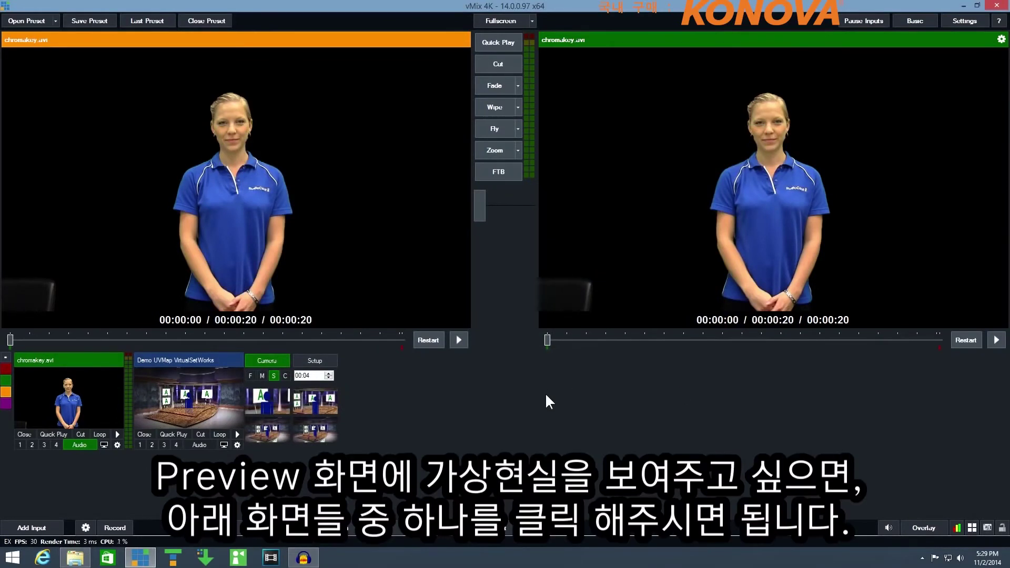
# Send the Demo UVMap VirtualSetWorks input to Preview.
pyautogui.click(199, 405)
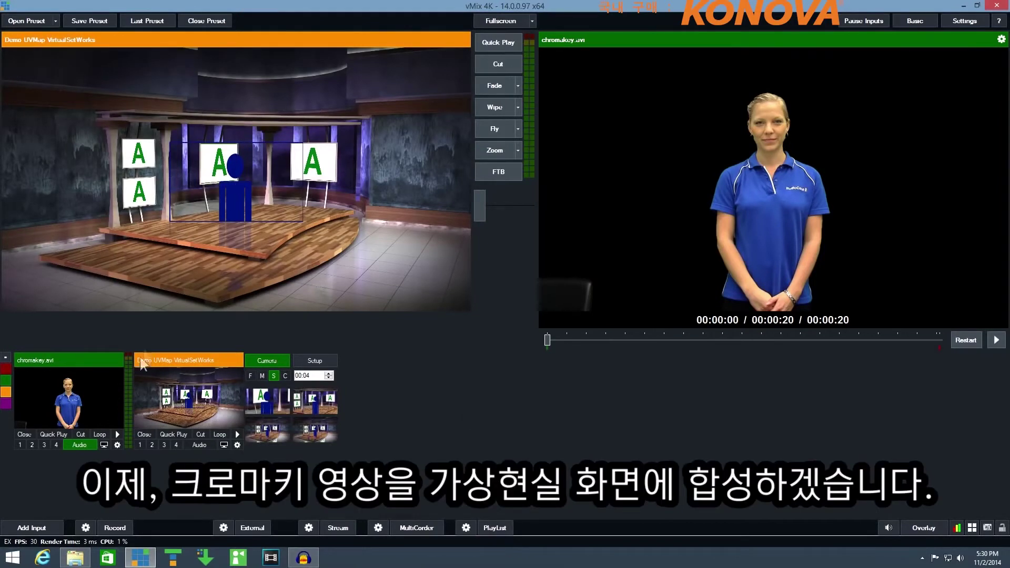
# Assign the keyed chromakey.avi input to the virtual set's Talent layer.
pyautogui.click(314, 361)
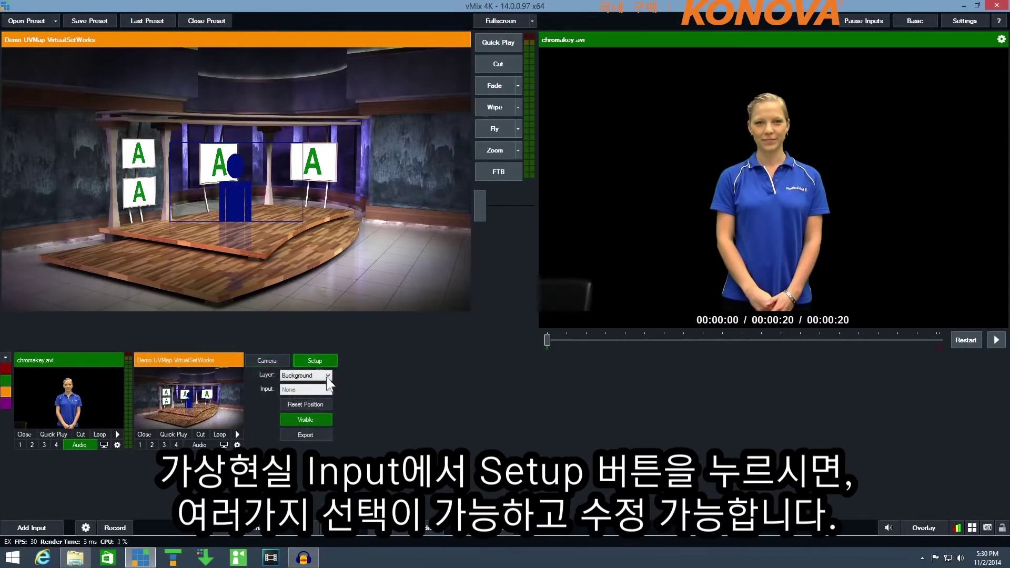
pyautogui.click(326, 376)
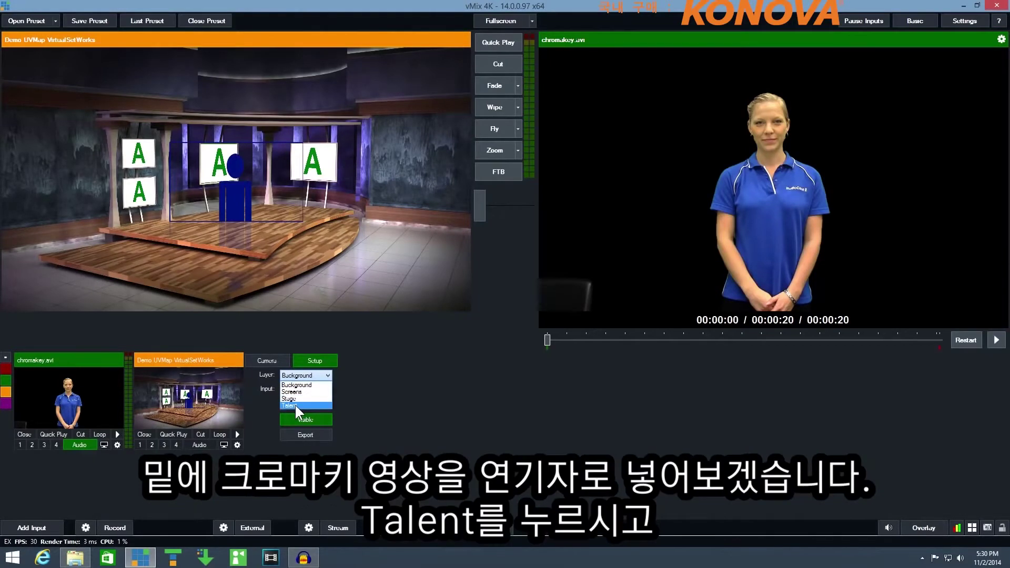
pyautogui.click(293, 404)
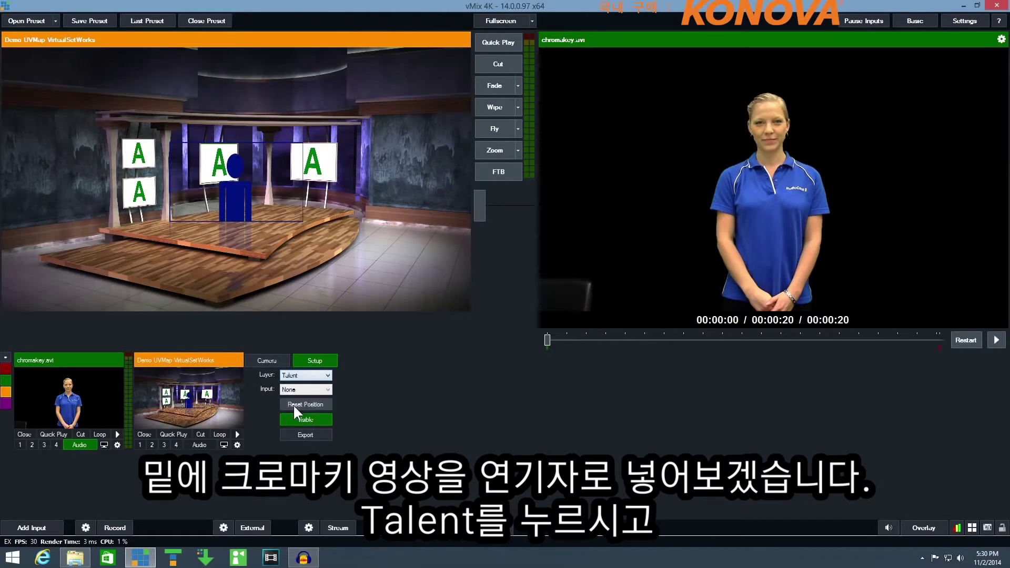
pyautogui.click(320, 388)
pyautogui.click(310, 407)
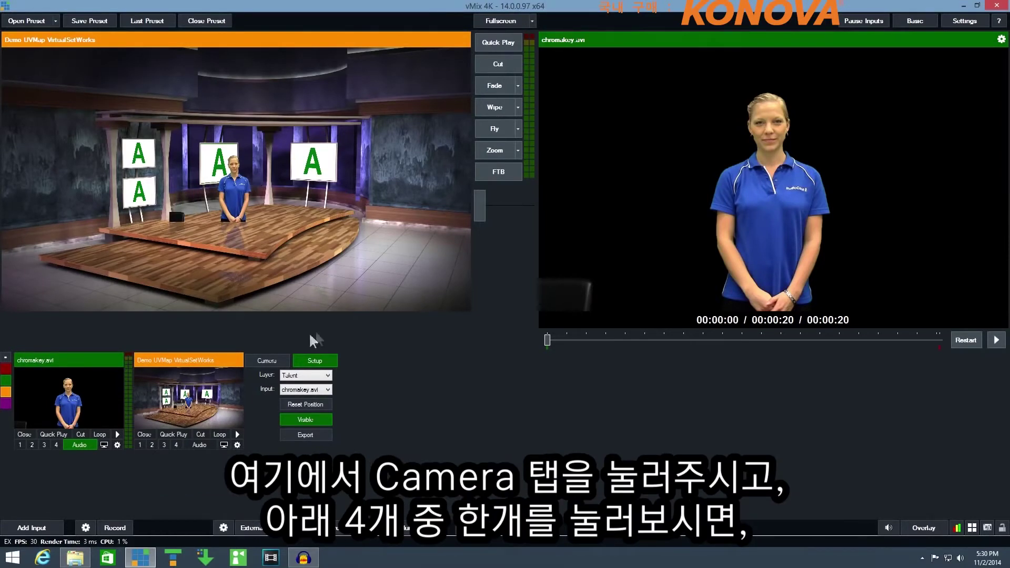
# Move the virtual camera to the top-left close-up preset, then back to the wide shot.
pyautogui.click(268, 360)
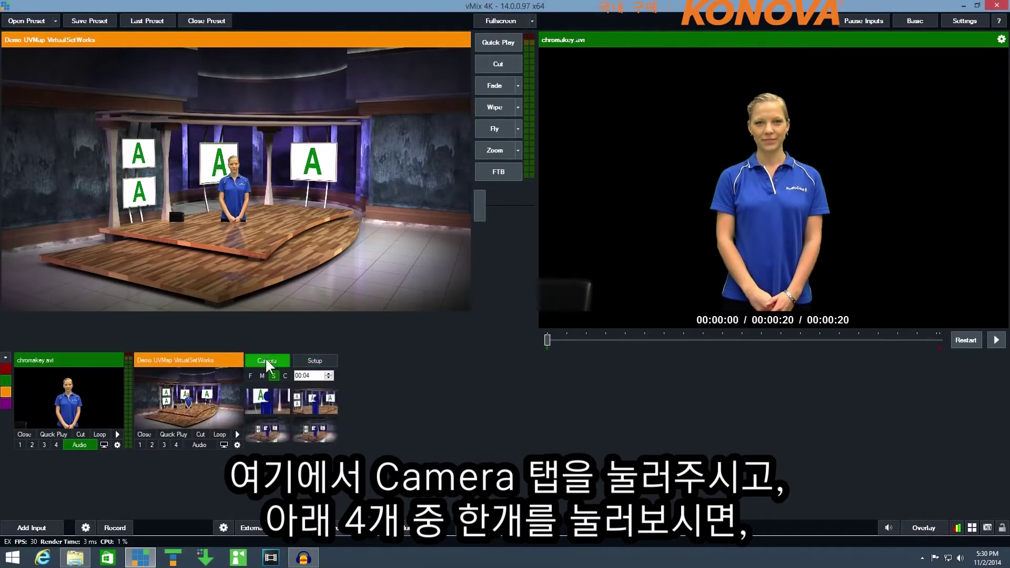
pyautogui.click(264, 401)
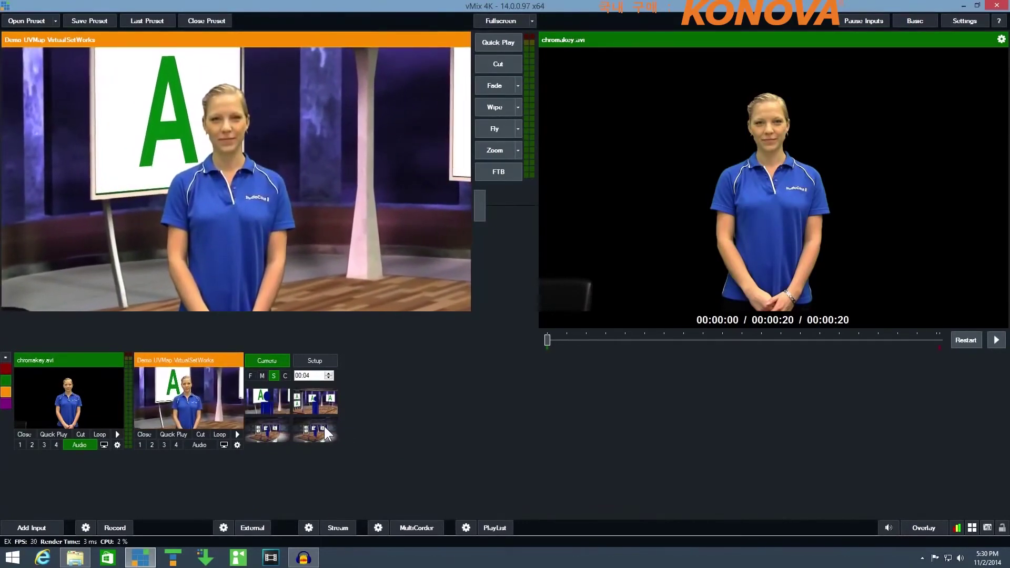
pyautogui.click(324, 426)
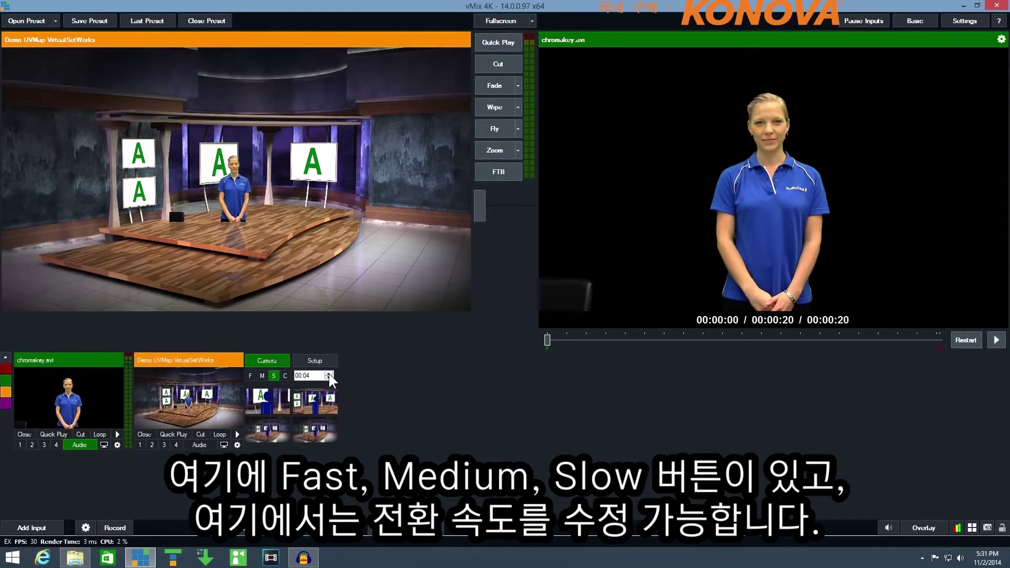
# Set camera moves to C speed (00:00) and test instant cuts between the close-up, second and wide angles.
pyautogui.click(283, 373)
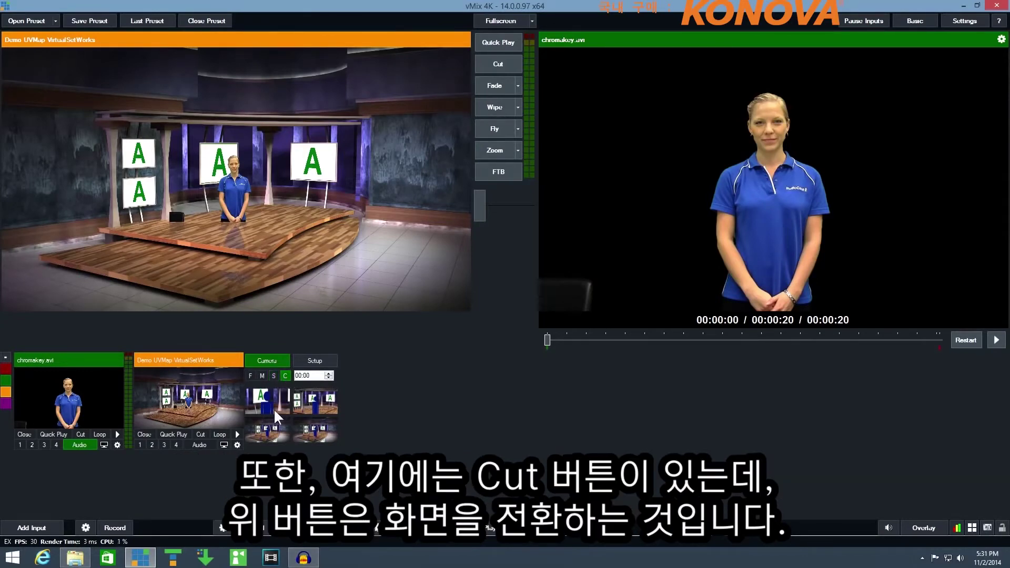
pyautogui.click(273, 408)
pyautogui.click(320, 401)
pyautogui.click(283, 436)
pyautogui.click(275, 396)
pyautogui.click(316, 395)
pyautogui.click(318, 426)
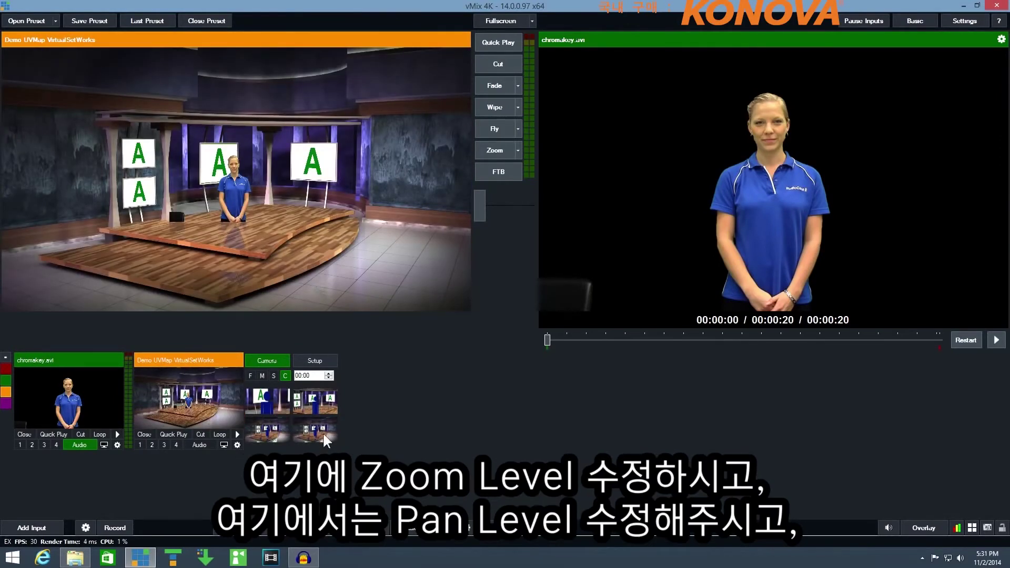
# Reframe that camera angle to Zoom 2.779 and Pan Y -0.206 in the Zoom Editor.
pyautogui.rightClick(322, 429)
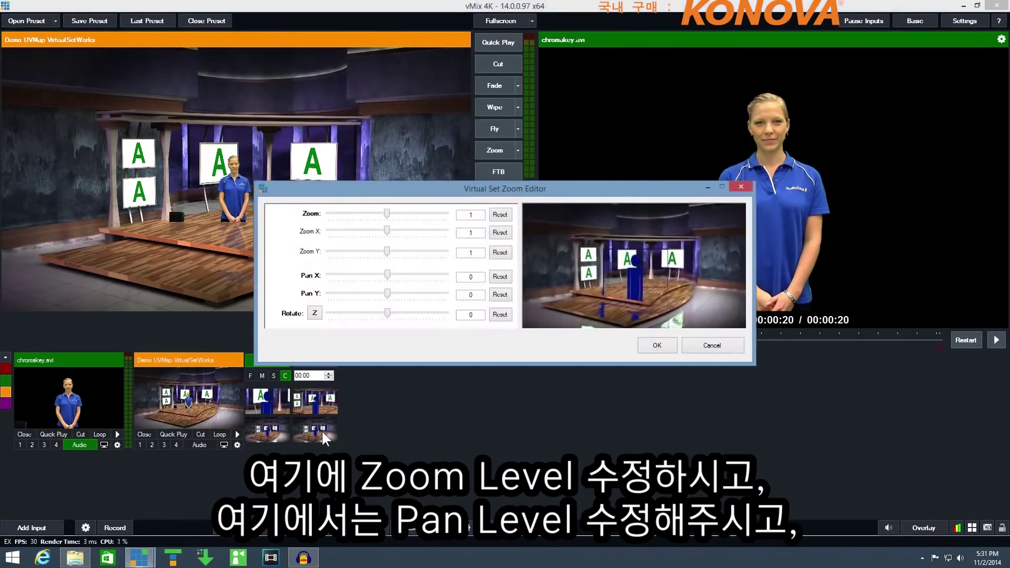
pyautogui.moveTo(385, 210); pyautogui.dragTo(411, 207)
pyautogui.moveTo(388, 291)
pyautogui.mouseDown()
pyautogui.moveTo(397, 293)
pyautogui.moveTo(382, 295)
pyautogui.mouseUp()
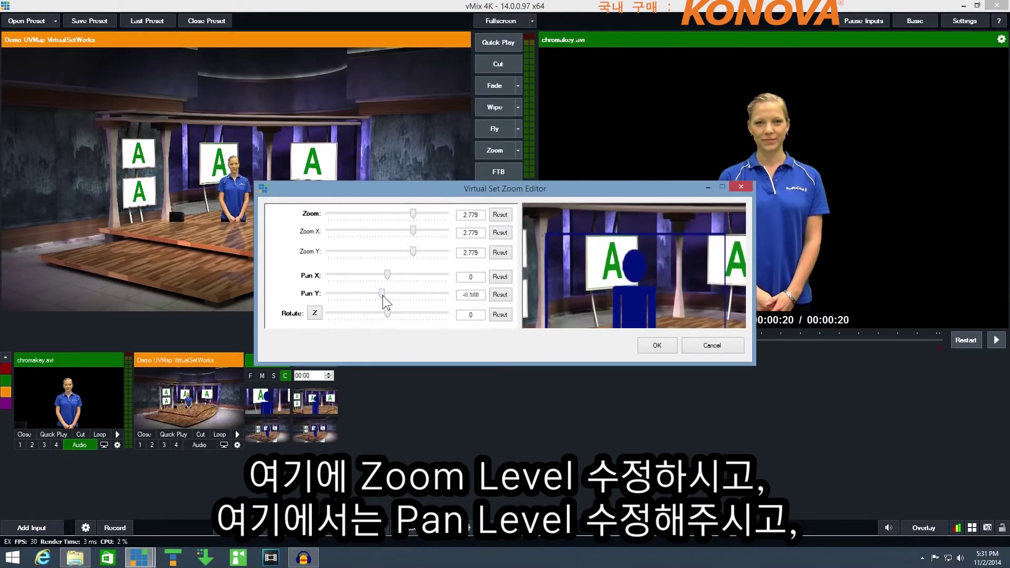
pyautogui.click(663, 341)
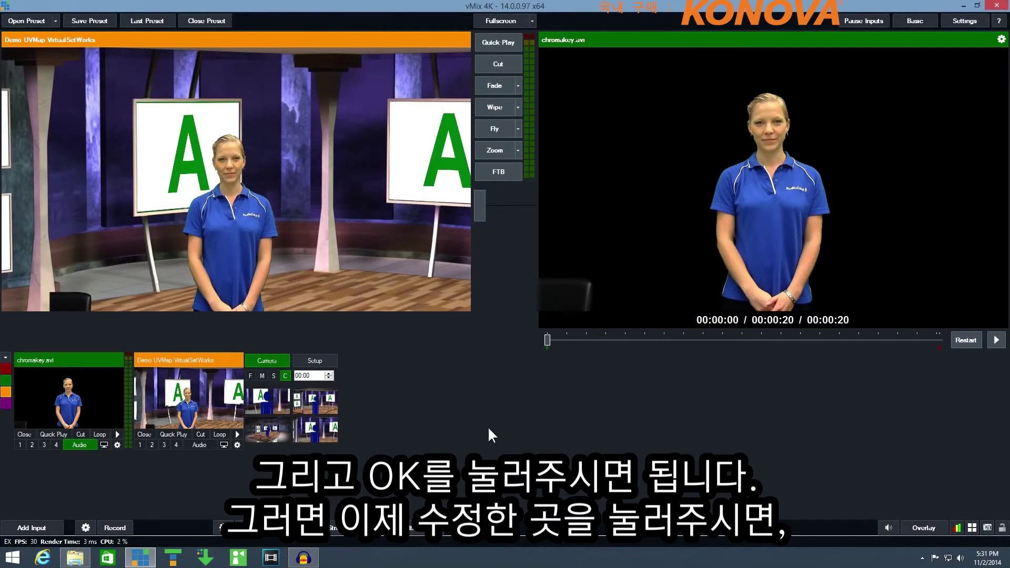
# Switch camera moves to S speed (00:04) and glide between two preset framings.
pyautogui.click(272, 375)
pyautogui.click(263, 402)
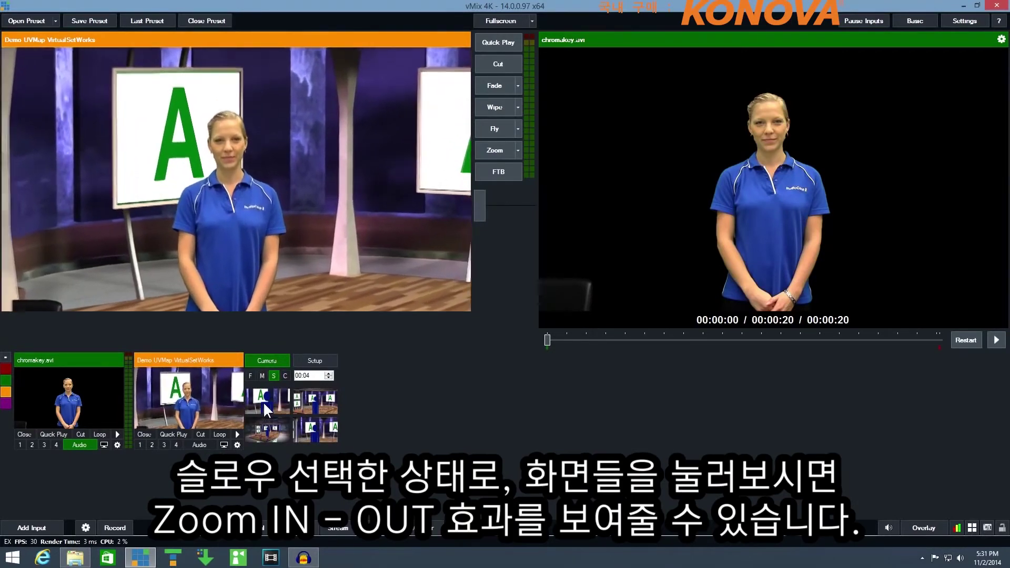
pyautogui.click(322, 428)
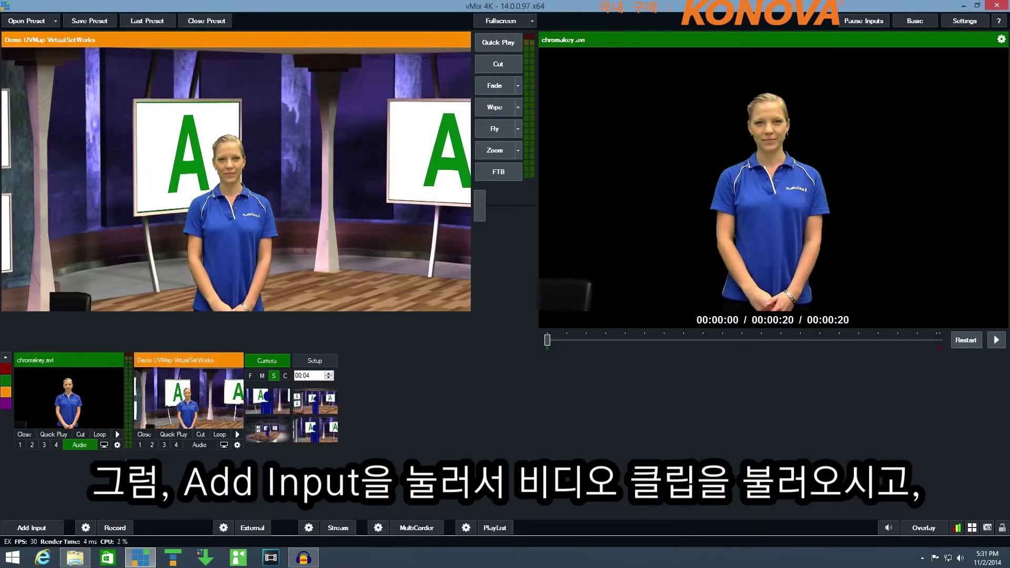
# Add the 00108000HD.avi beach video as an input, playing and looping.
pyautogui.click(32, 526)
pyautogui.click(388, 198)
pyautogui.click(667, 387)
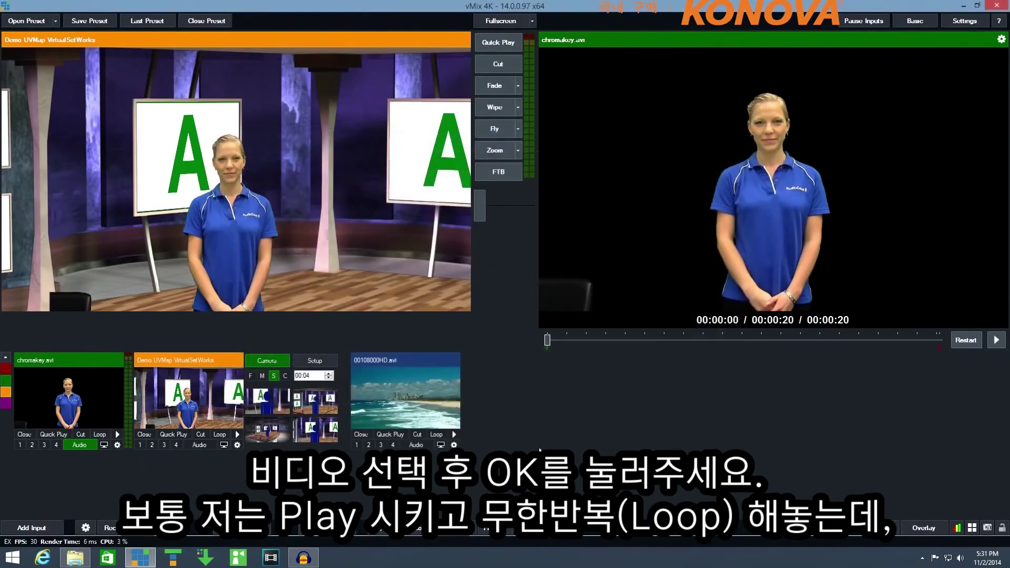
pyautogui.click(454, 435)
pyautogui.click(437, 435)
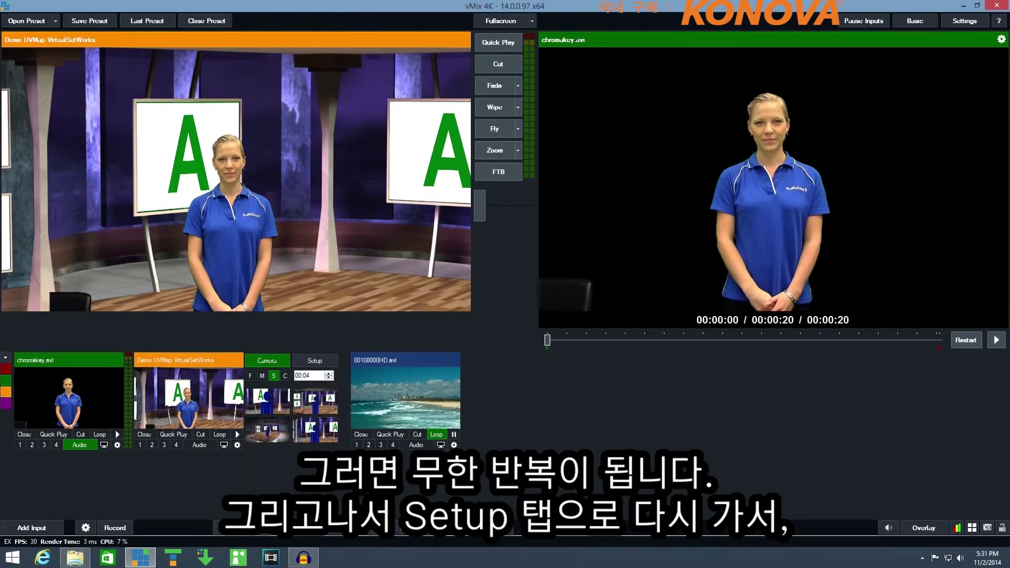
# Put 00108000HD.avi on the virtual set's Screens layer.
pyautogui.click(324, 362)
pyautogui.click(319, 376)
pyautogui.click(296, 392)
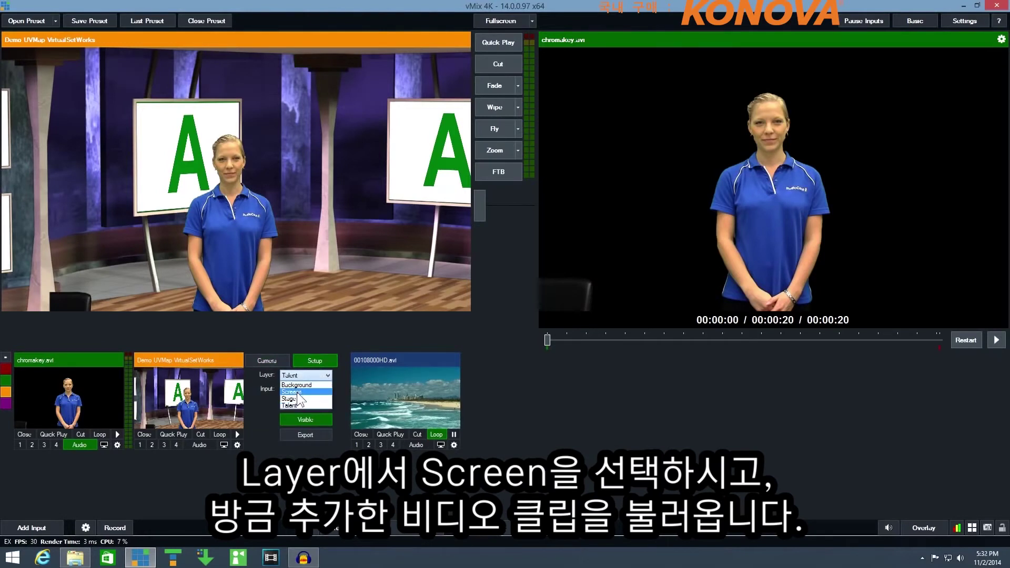
pyautogui.click(297, 392)
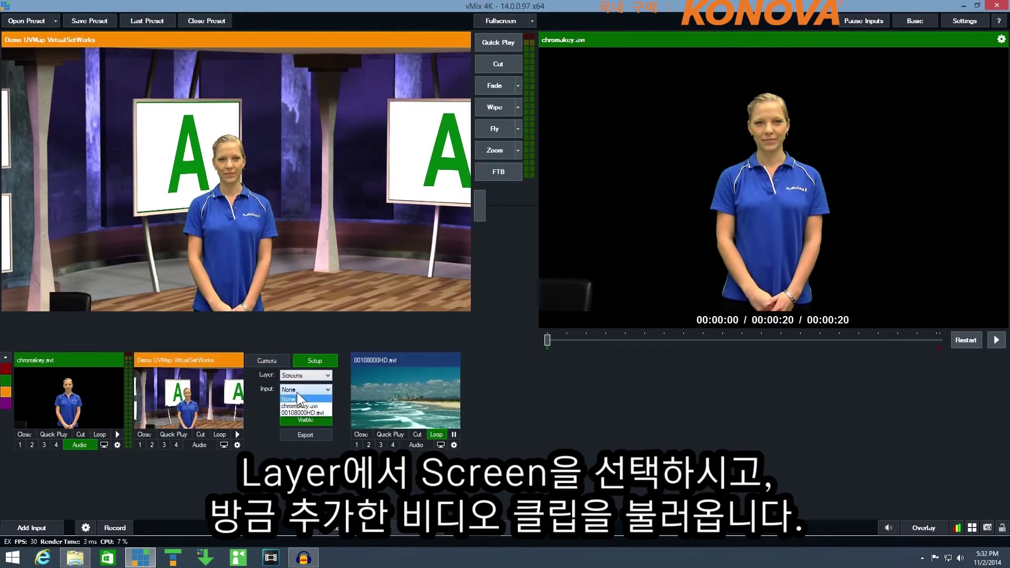
pyautogui.click(294, 412)
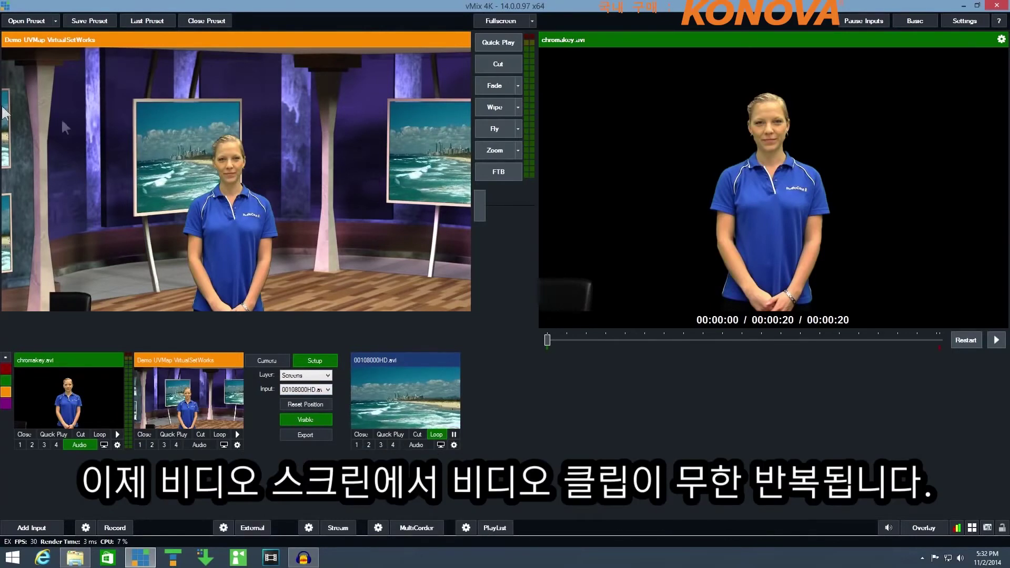
# Cycle the virtual set's camera presets between close and wide angles, finishing on the wide view.
pyautogui.click(268, 361)
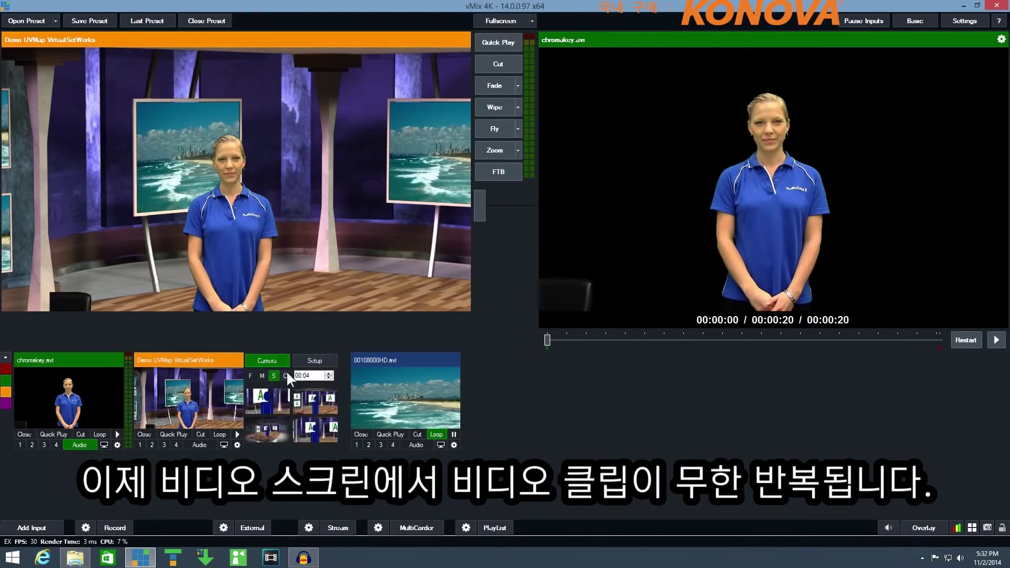
pyautogui.click(315, 400)
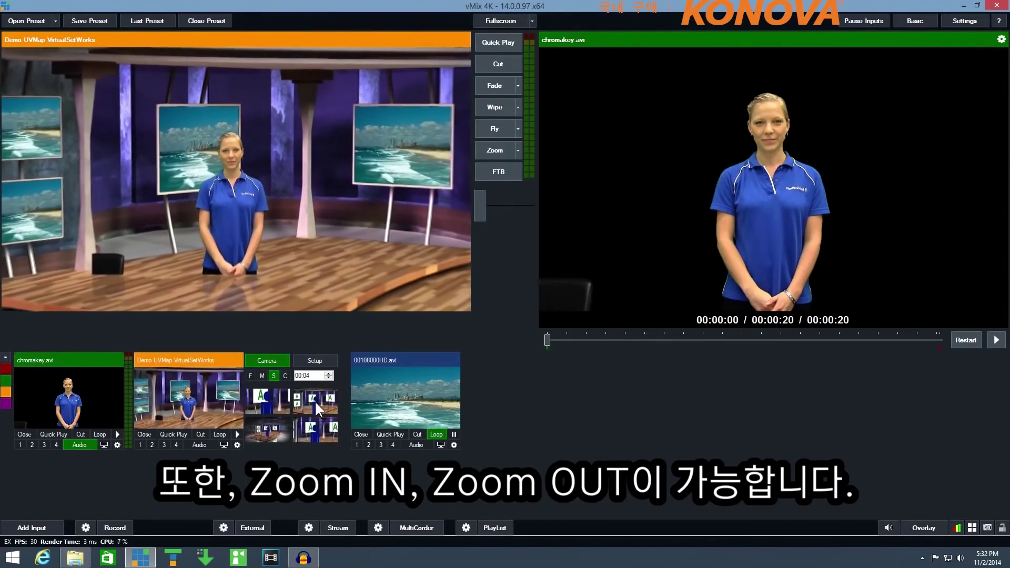
pyautogui.click(262, 401)
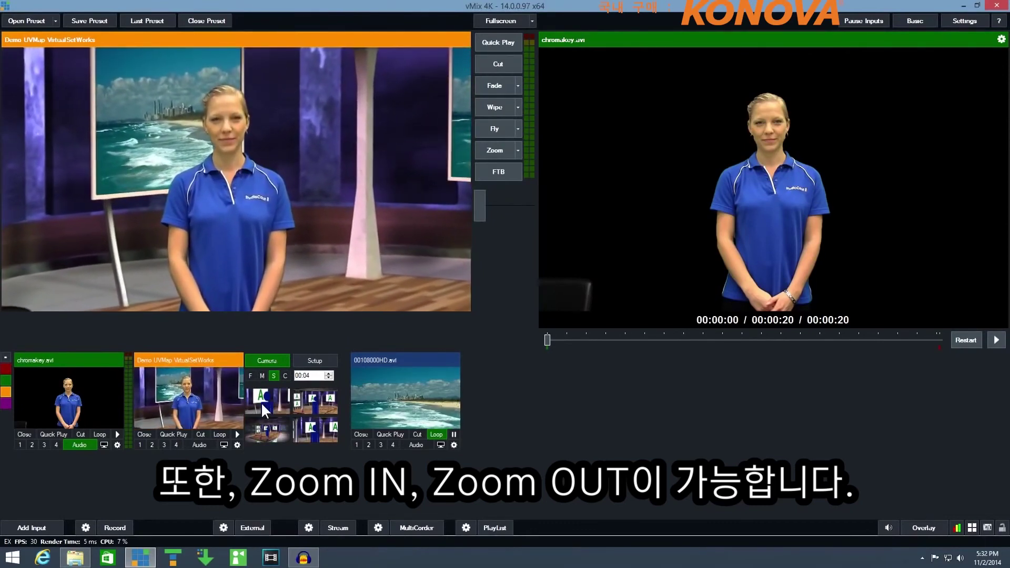
pyautogui.click(313, 397)
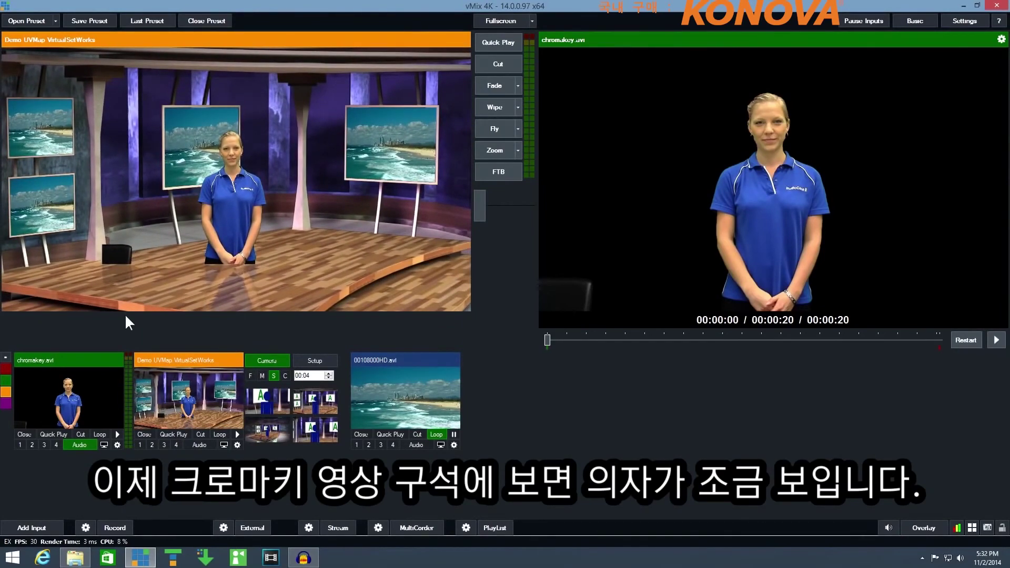
# Crop chromakey.avi from its left edge via Crop X1 to remove the stray chair.
pyautogui.doubleClick(69, 397)
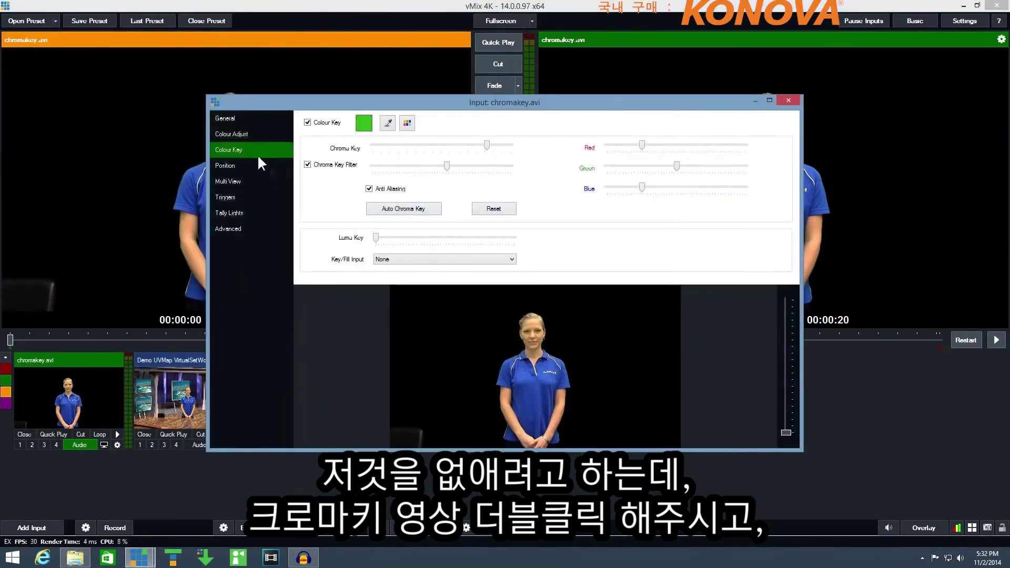
pyautogui.click(236, 165)
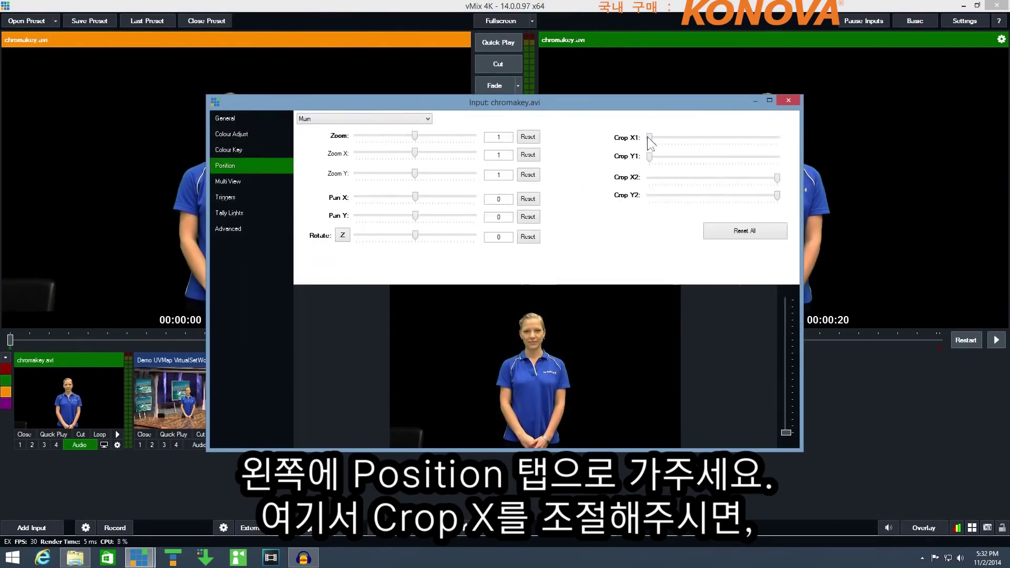
pyautogui.moveTo(649, 137); pyautogui.dragTo(670, 136)
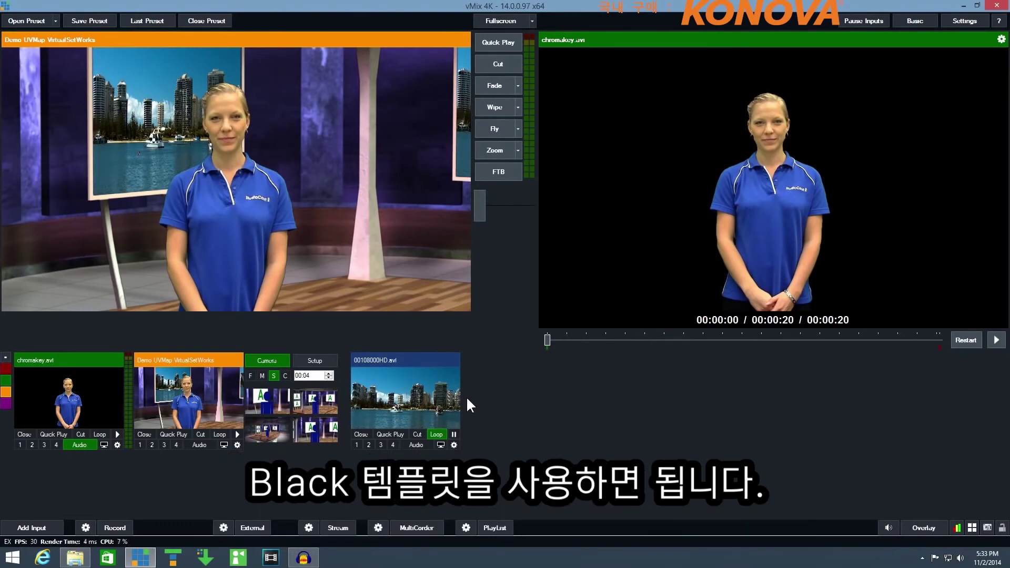
# Add a Blank virtual set as a new input and bring up its layer setup.
pyautogui.click(28, 528)
pyautogui.click(258, 387)
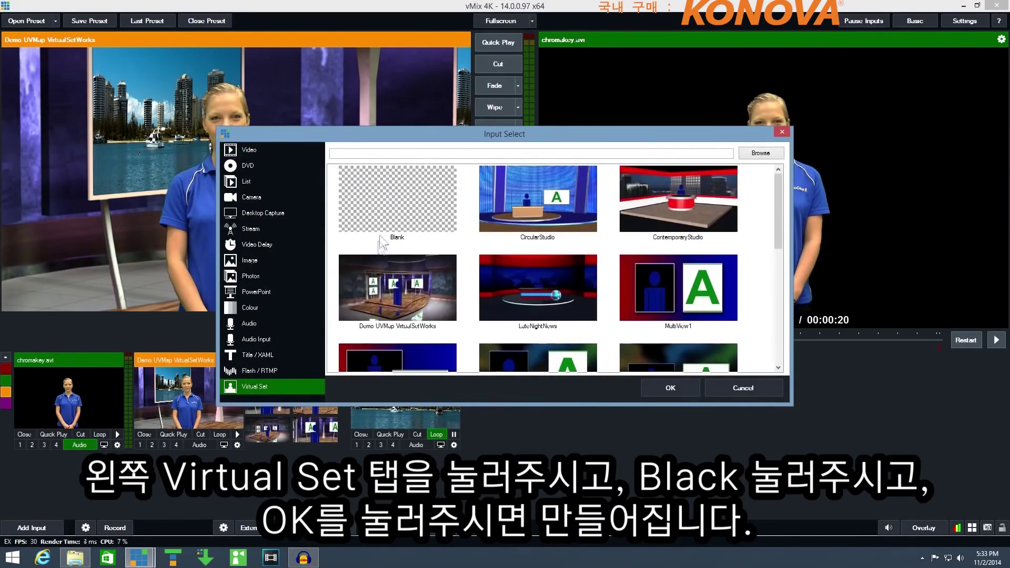
pyautogui.click(403, 206)
pyautogui.click(660, 389)
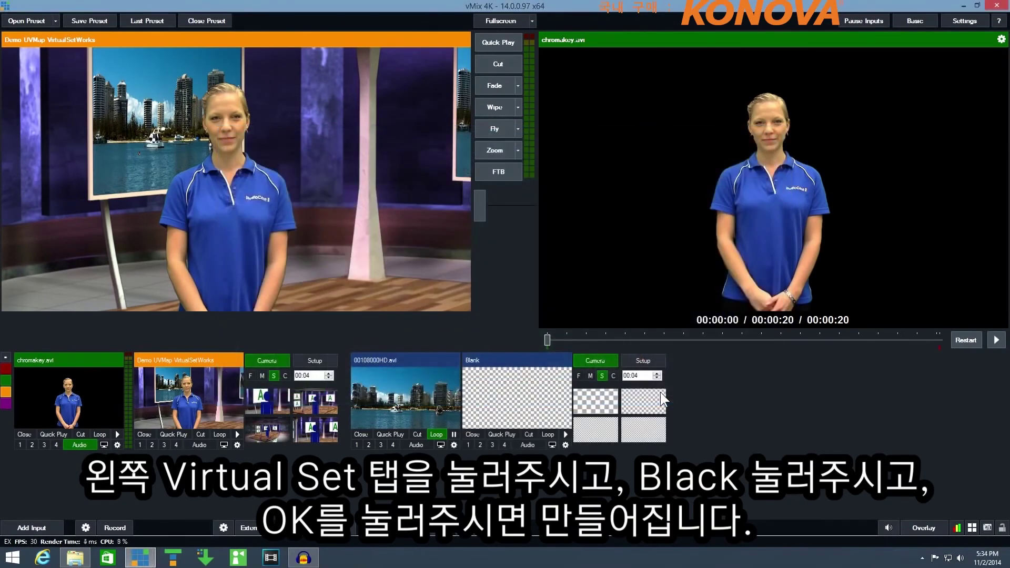
pyautogui.click(647, 360)
# In the Blank set, use 00108000HD.avi as Background and chromakey.avi on Layer1.
pyautogui.click(627, 376)
pyautogui.click(627, 386)
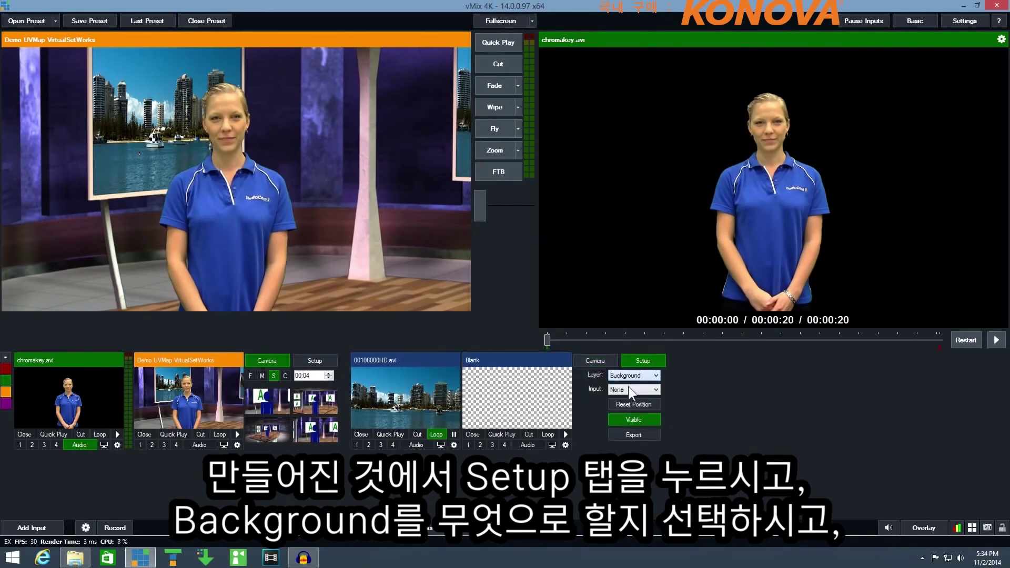
pyautogui.click(627, 389)
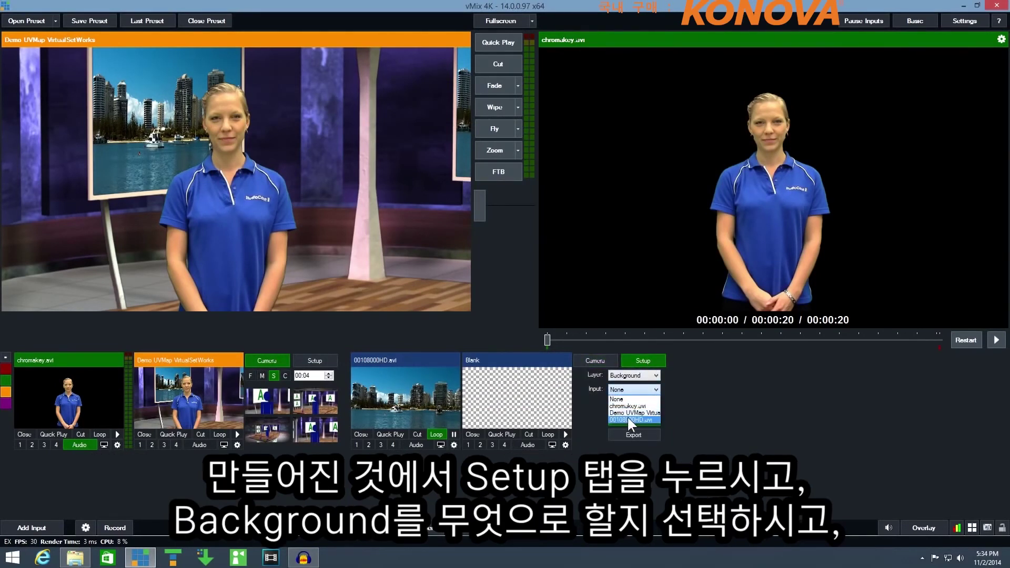
pyautogui.click(627, 419)
pyautogui.click(636, 375)
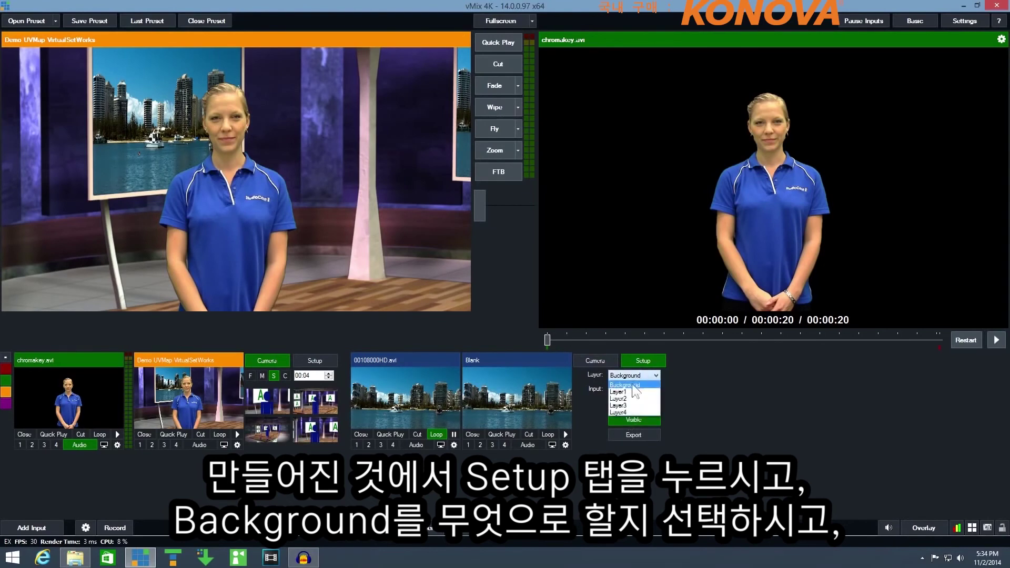
pyautogui.click(627, 391)
pyautogui.click(629, 389)
pyautogui.click(629, 405)
# Preview the Blank set, cut it to live output, then queue Demo UVMap in preview.
pyautogui.click(515, 401)
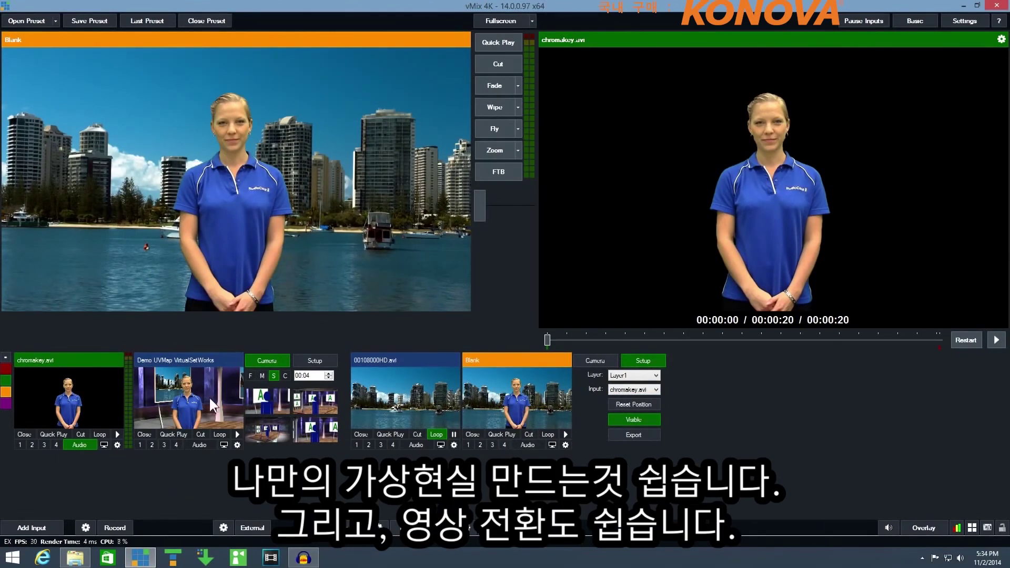
pyautogui.click(502, 46)
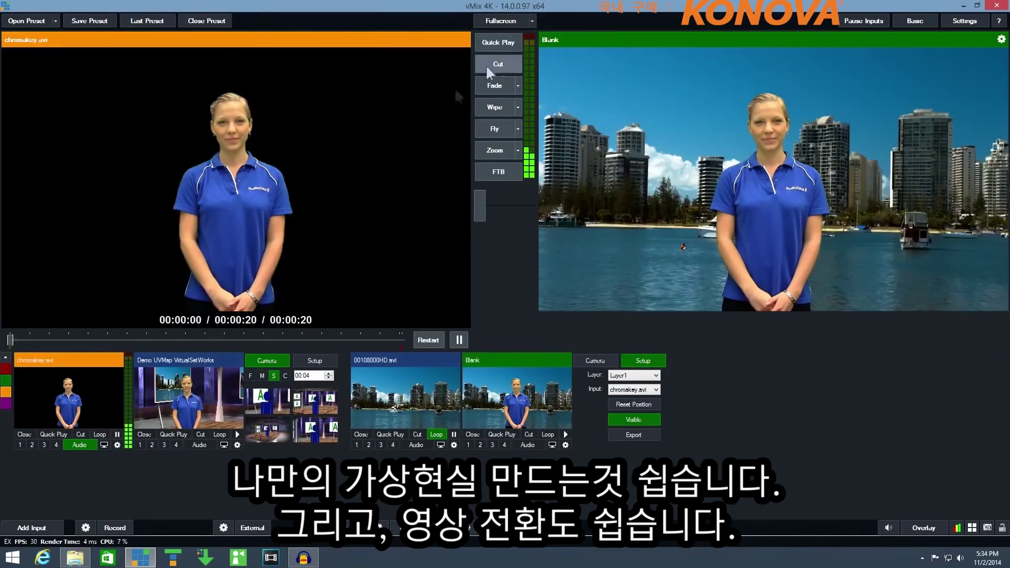
pyautogui.click(229, 370)
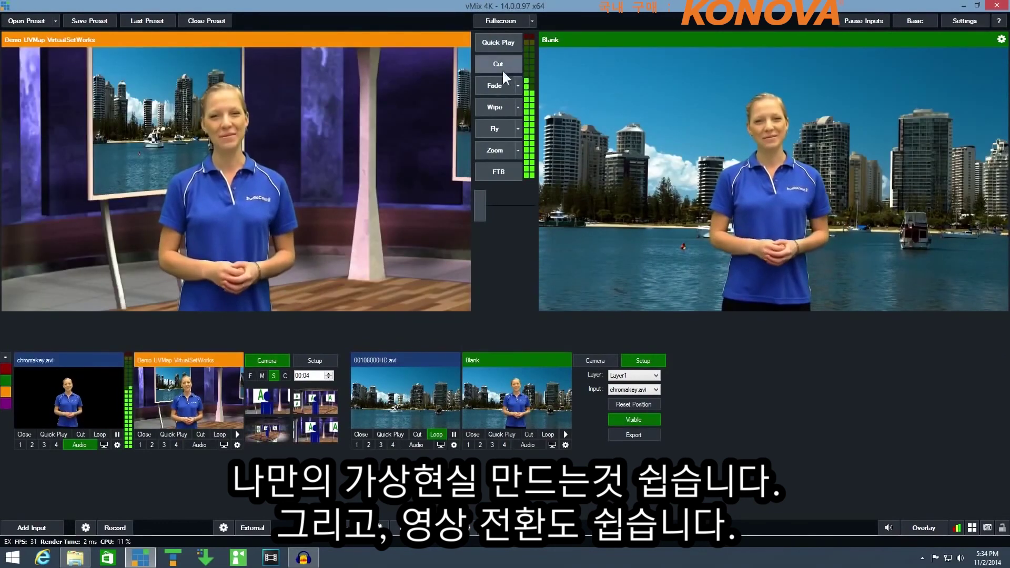